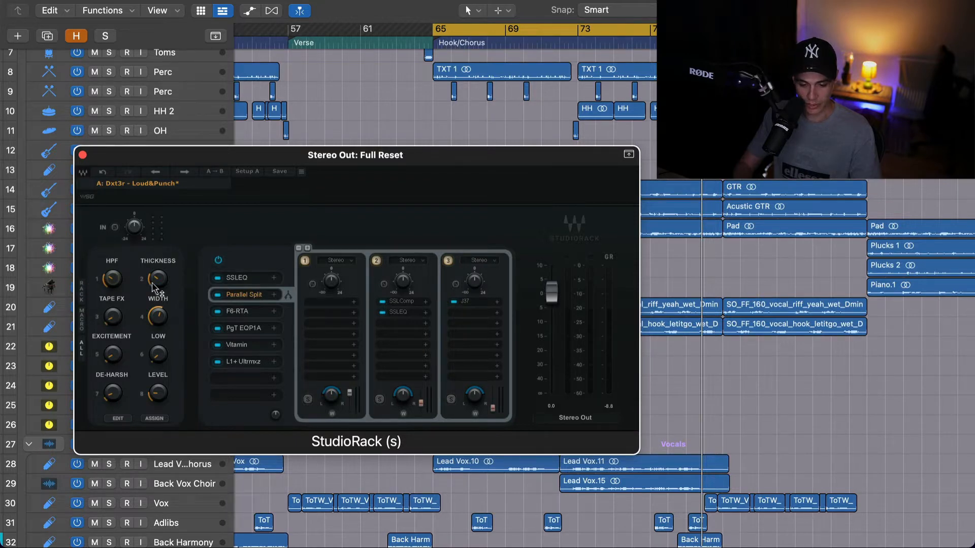
- Disconnect all assignments from the HPF macro and reassign the SSLEQ's high-pass frequency to it, trying out the macro knob
right_click(116, 282)
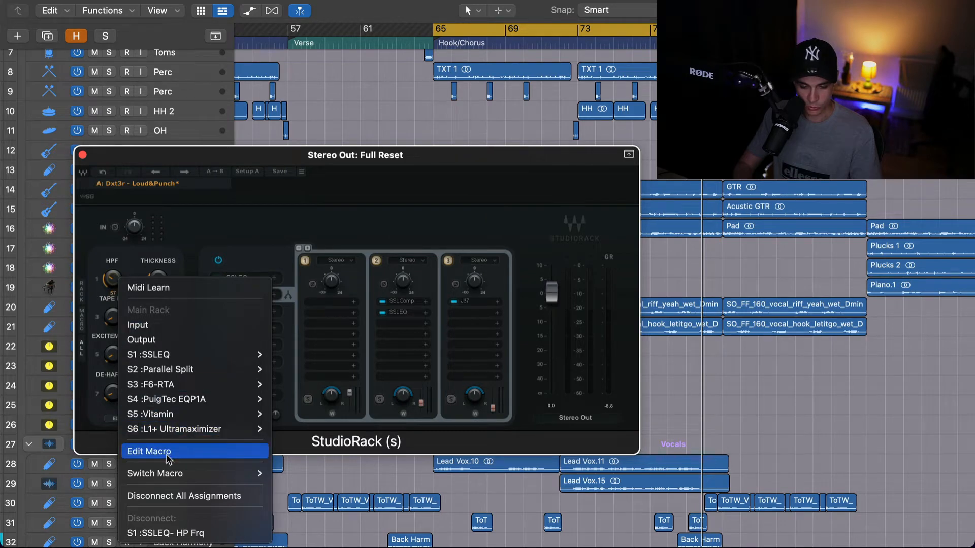
left_click(175, 496)
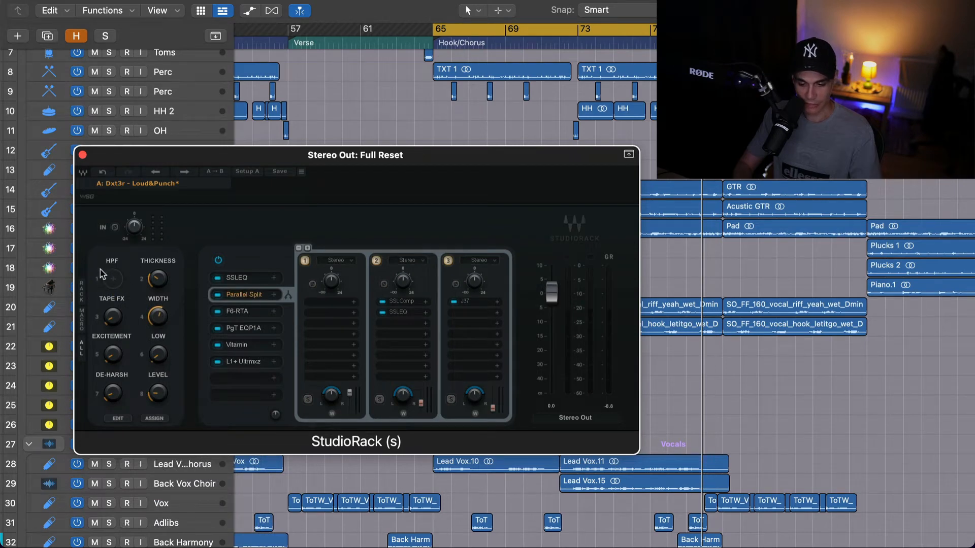
left_click(255, 283)
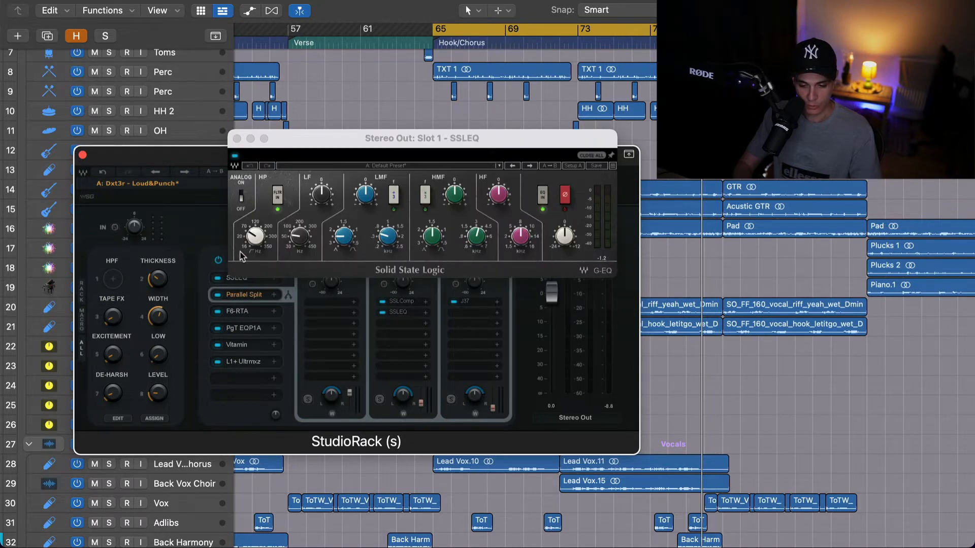
right_click(254, 243)
mouse_move(281, 298)
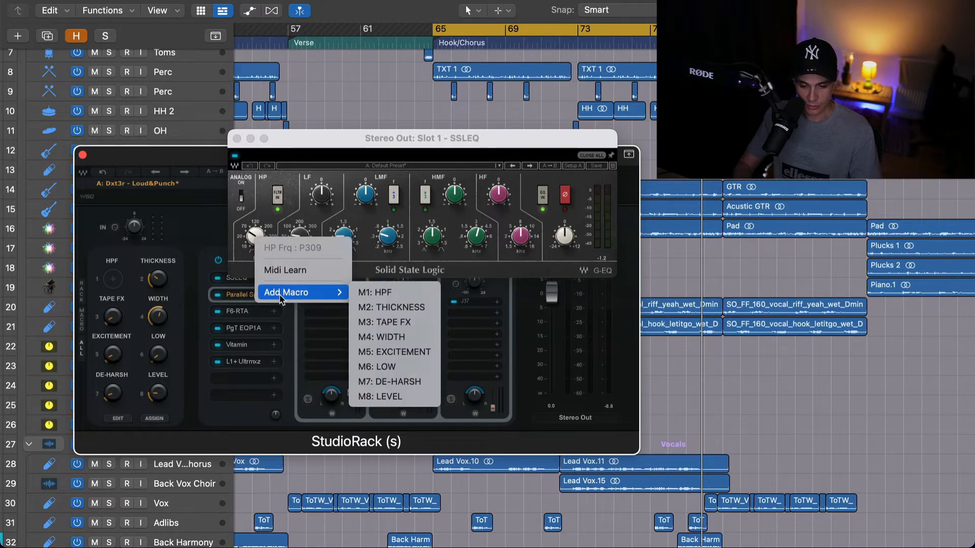
left_click(395, 293)
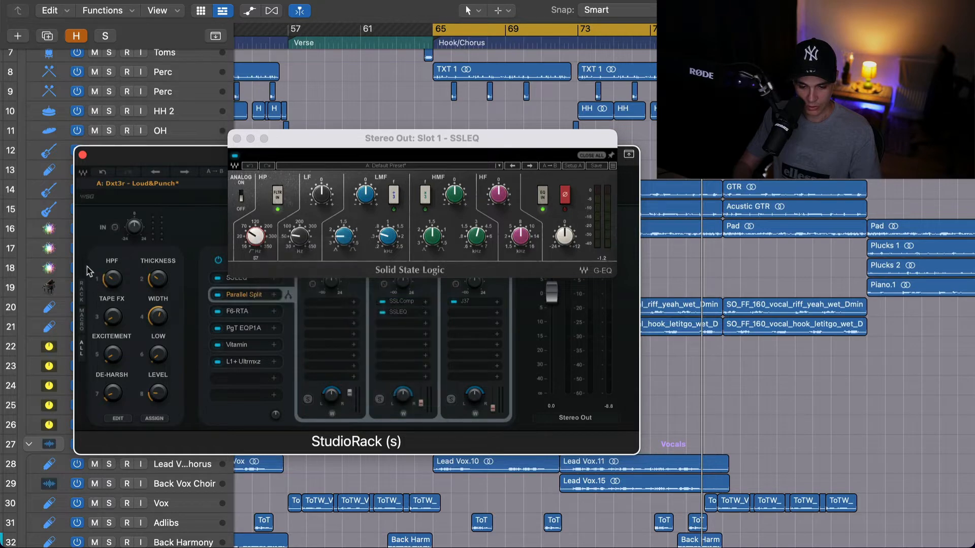
double_click(110, 263)
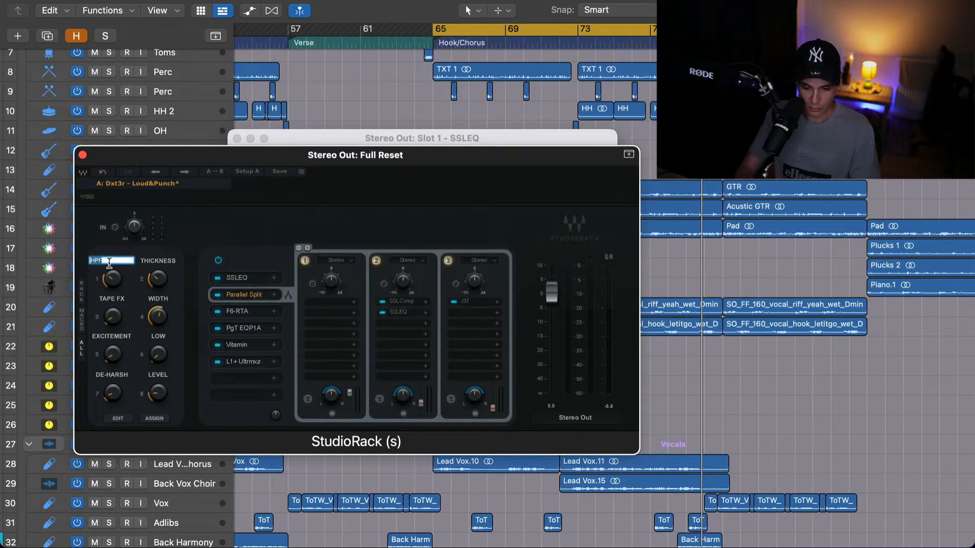
left_click_drag(112, 278, 112, 280)
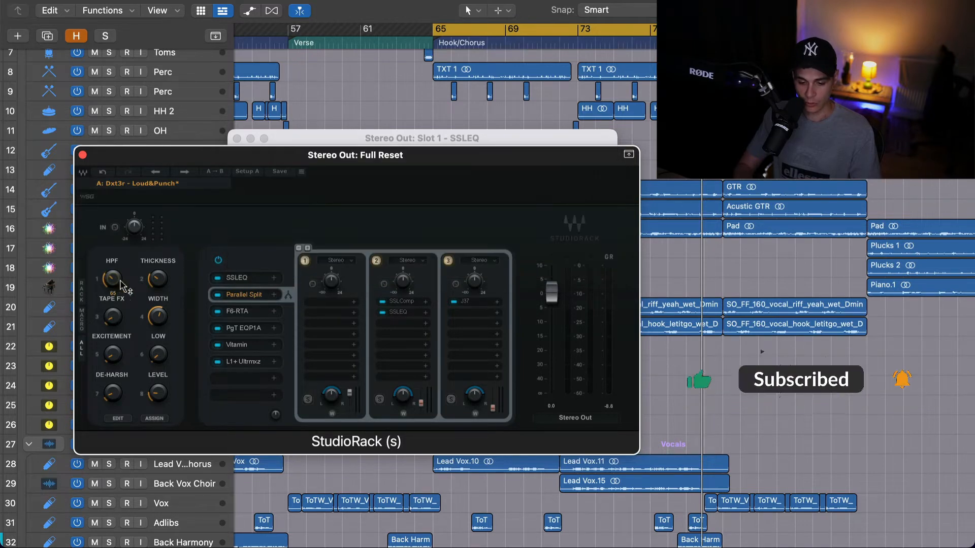
- Assign the SSLEQ's LF gain to the HPF macro as well and try out the macro knob
left_click(248, 280)
right_click(249, 279)
left_click(250, 279)
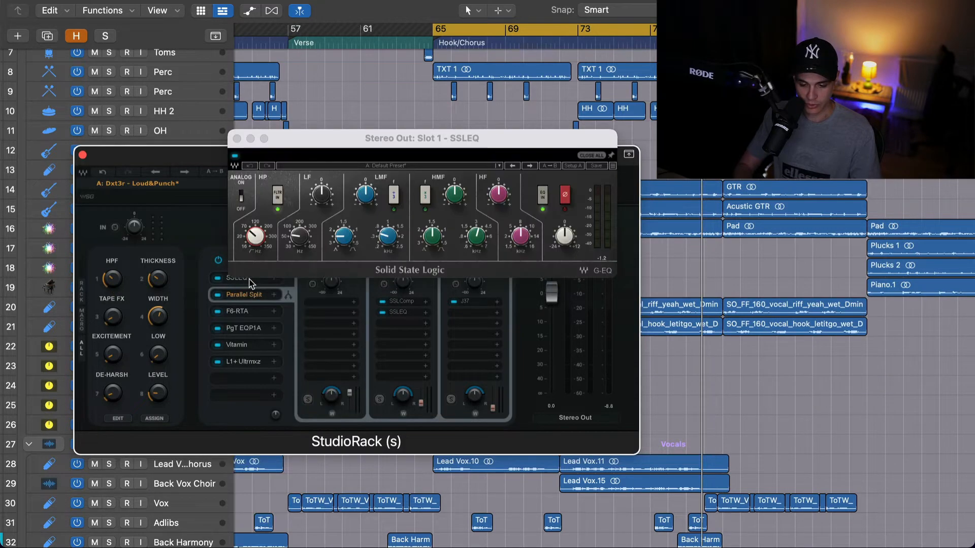
right_click(322, 198)
mouse_move(344, 250)
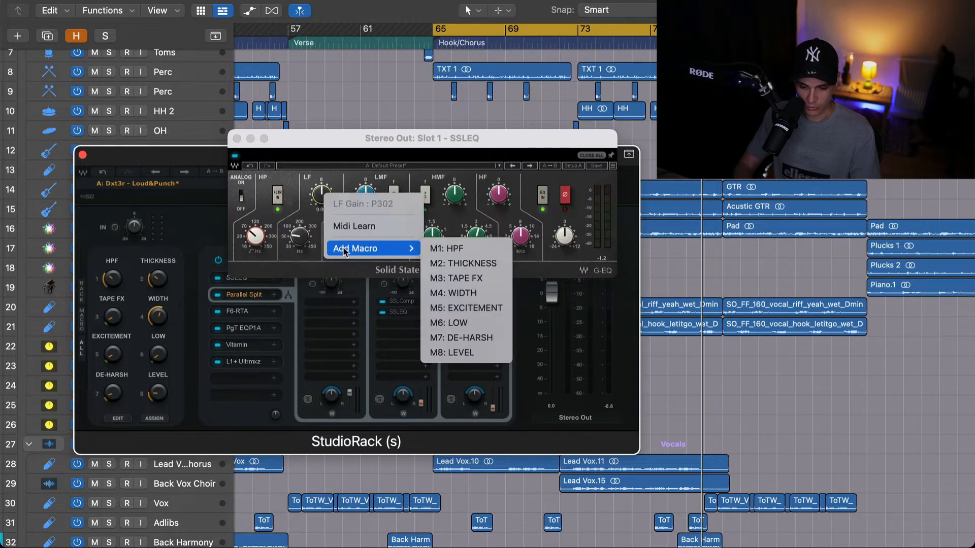
left_click(492, 248)
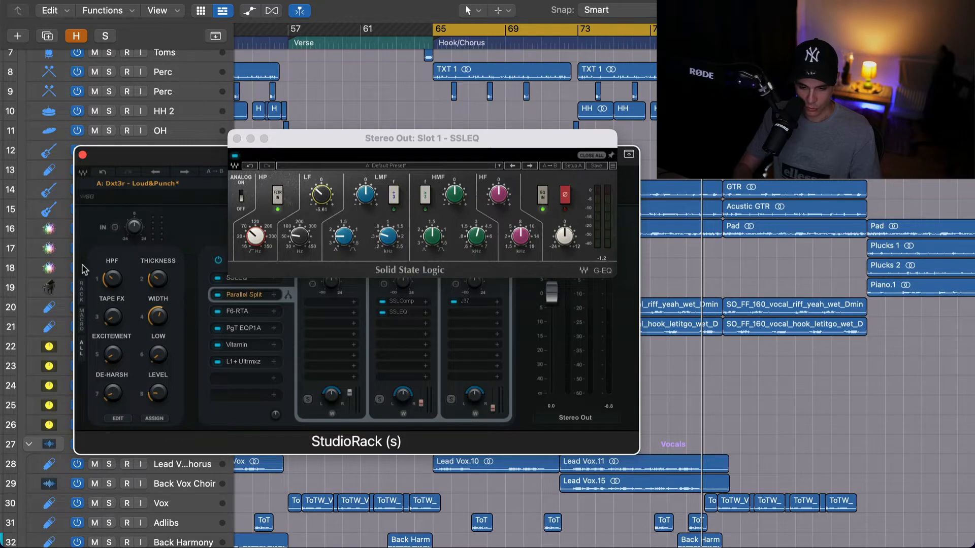
mouse_move(109, 286)
left_mouse_down()
mouse_move(109, 274)
mouse_move(109, 282)
left_mouse_up()
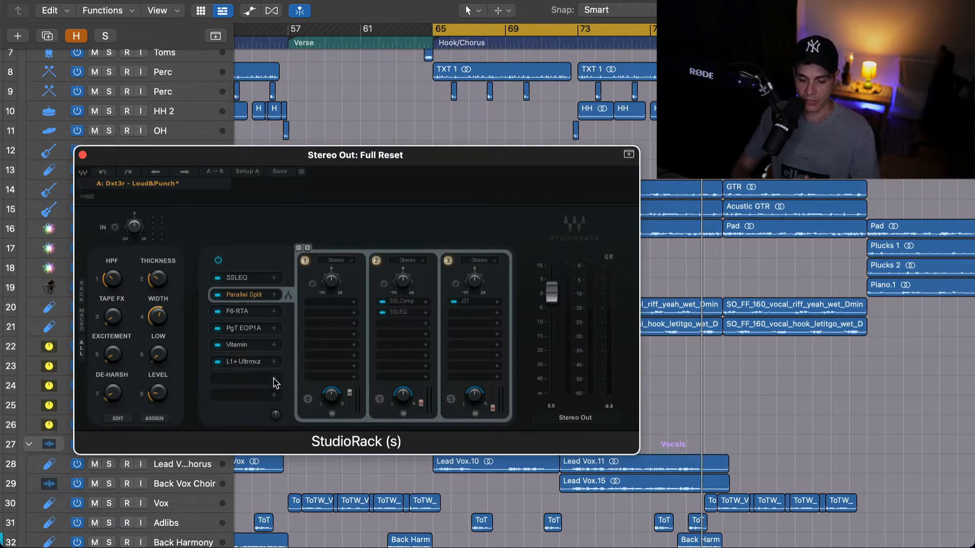
- Add a Parallel Split in the first empty rack slot below the L1+ Ultramaximizer and remove it again
left_click(274, 380)
left_click(274, 360)
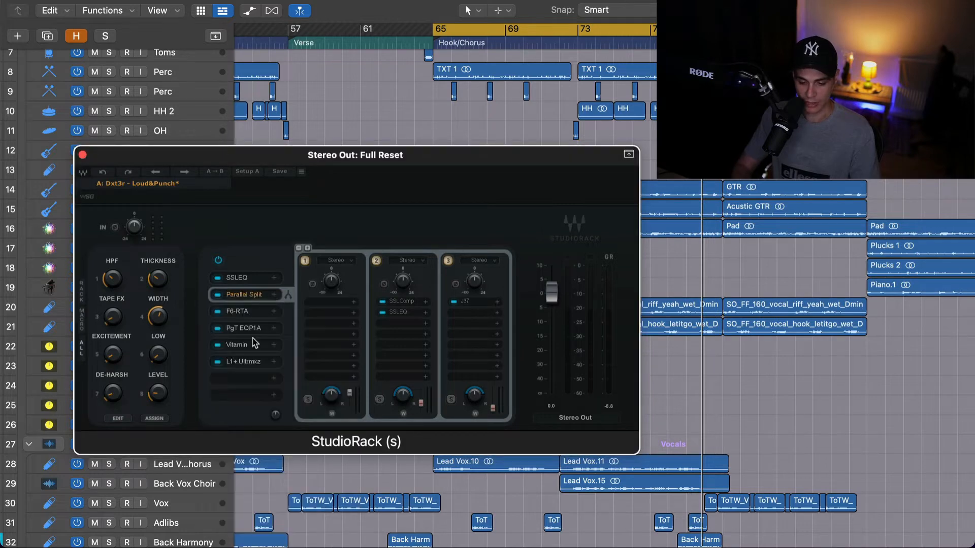
left_click(274, 381)
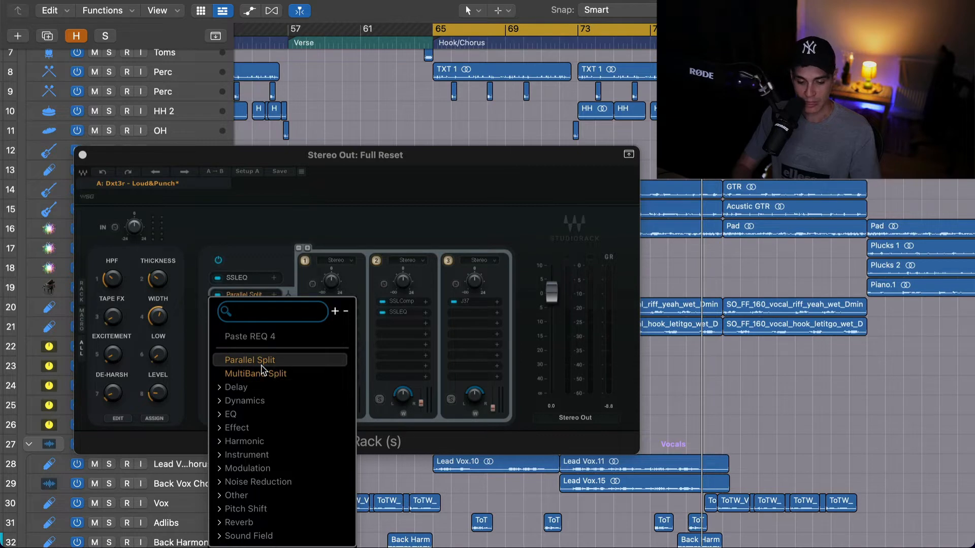
left_click(245, 360)
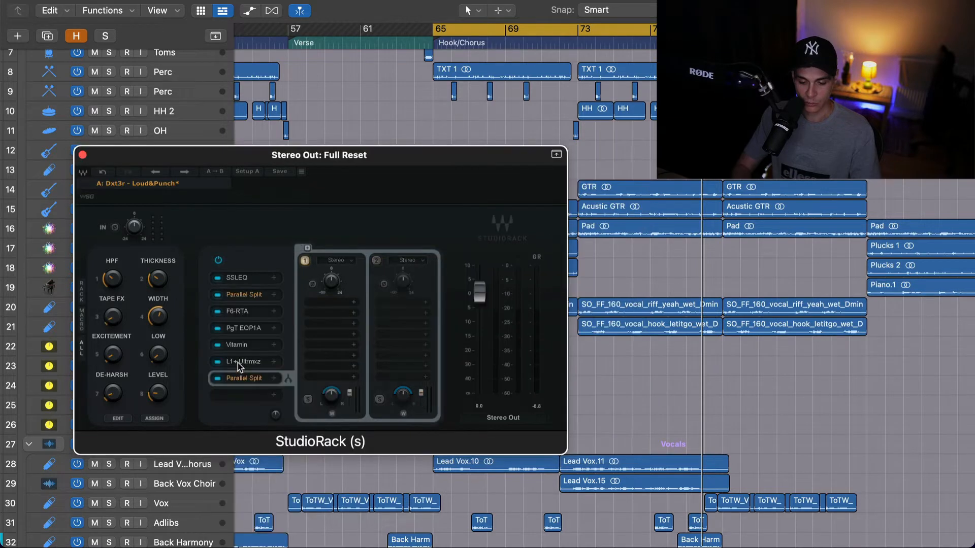
left_click(274, 382)
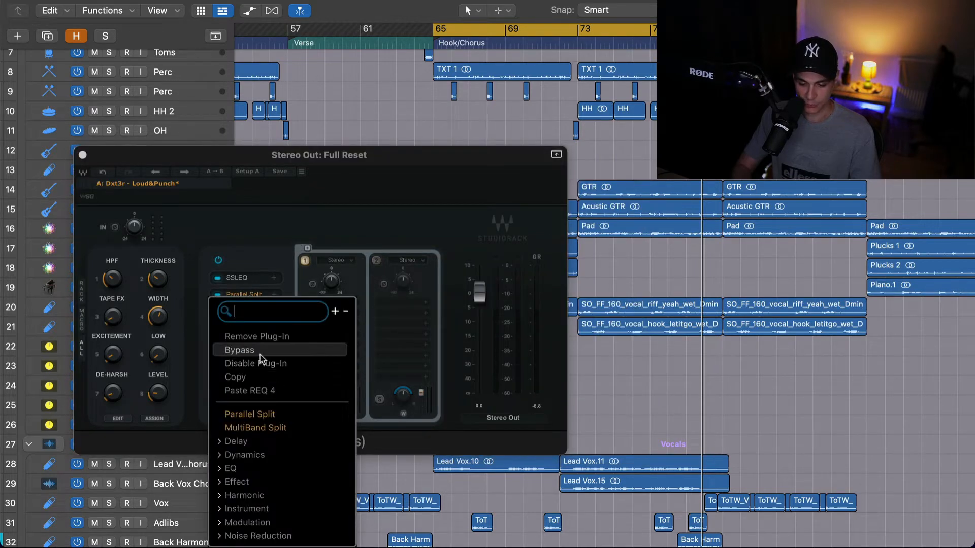
left_click(261, 338)
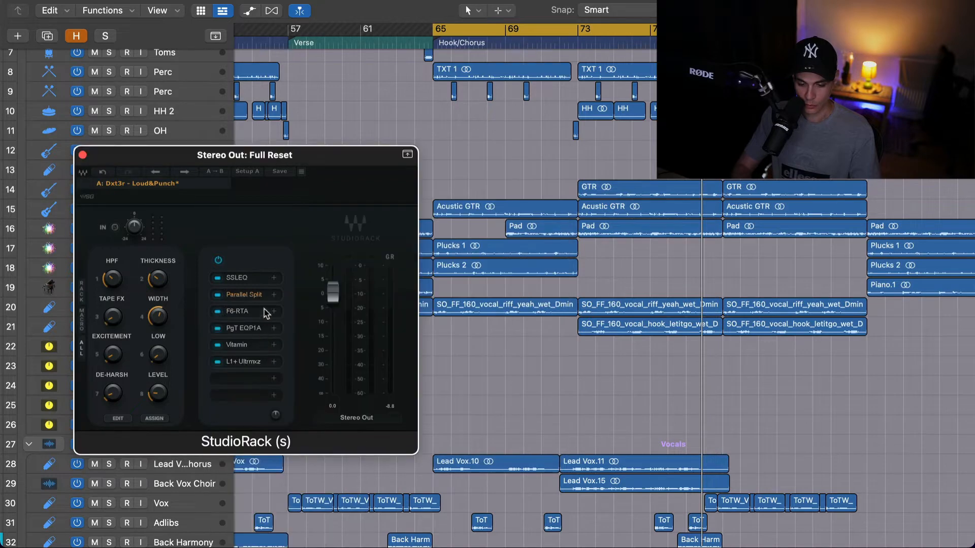
- Open the existing Parallel Split and examine its chain controls and the macro options of rack 2's output fader
left_click(260, 296)
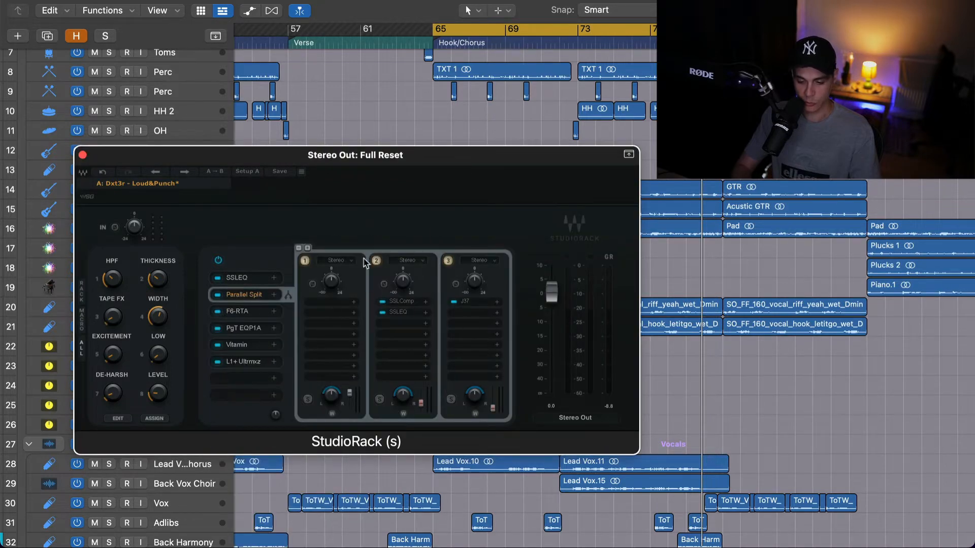
left_click(307, 249)
left_click(307, 249)
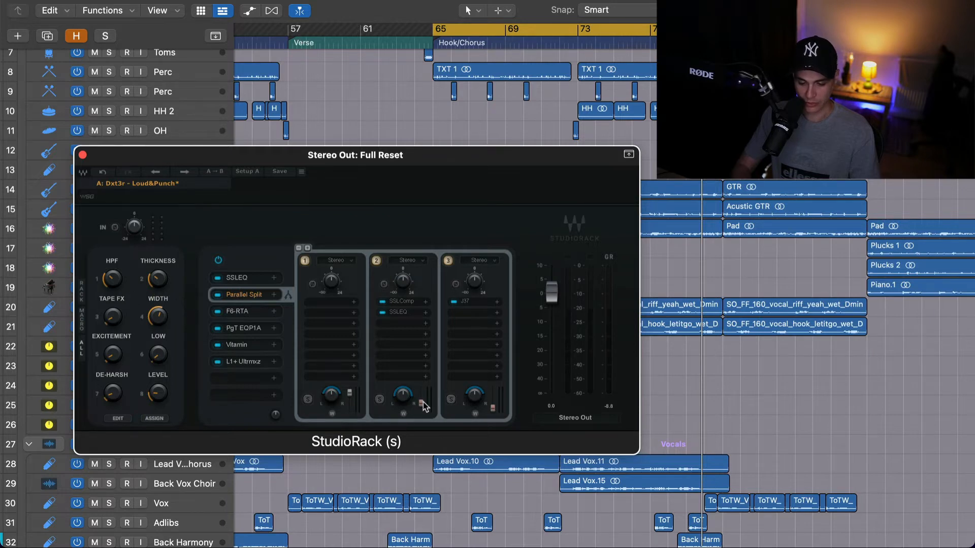
right_click(425, 406)
mouse_move(451, 463)
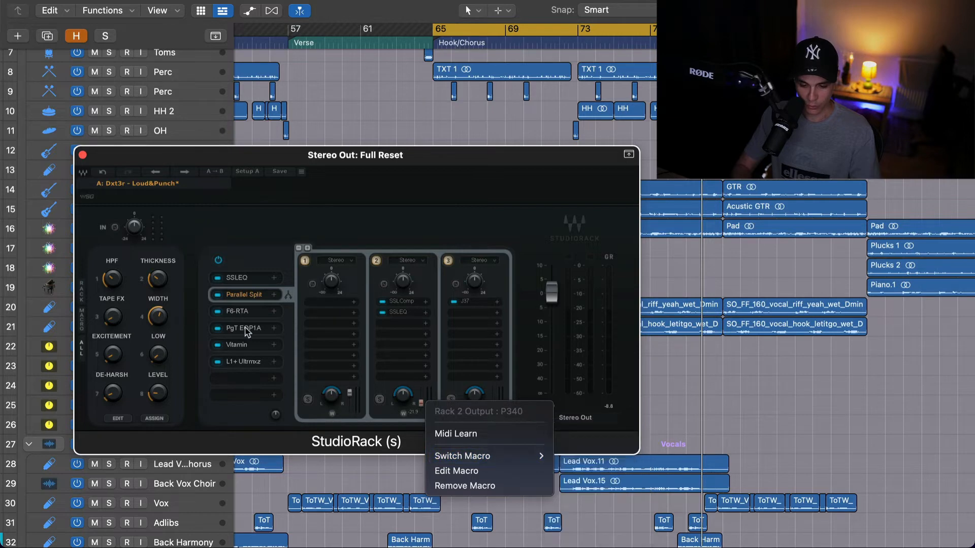
left_click(158, 276)
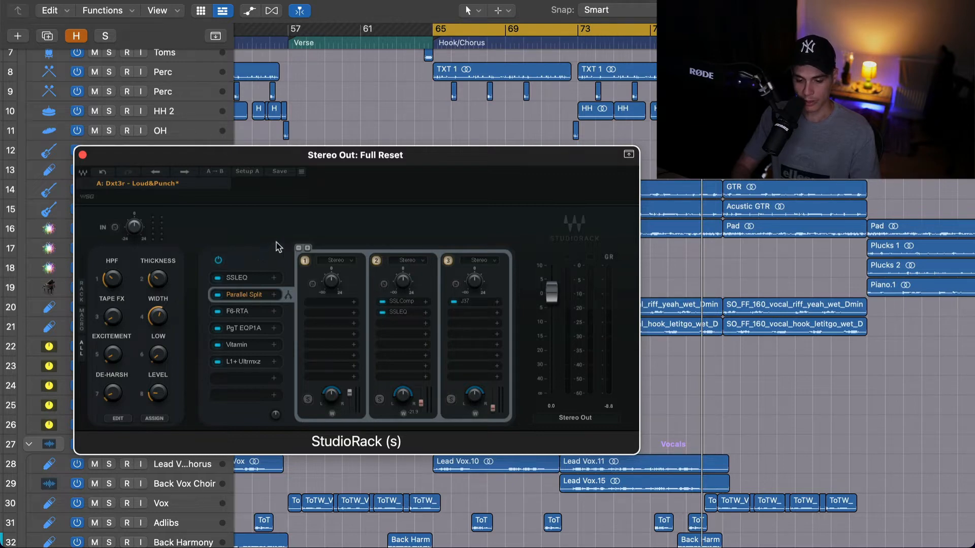
- Play the song from the Hook/Chorus and adjust the Thickness macro while listening
key("space")
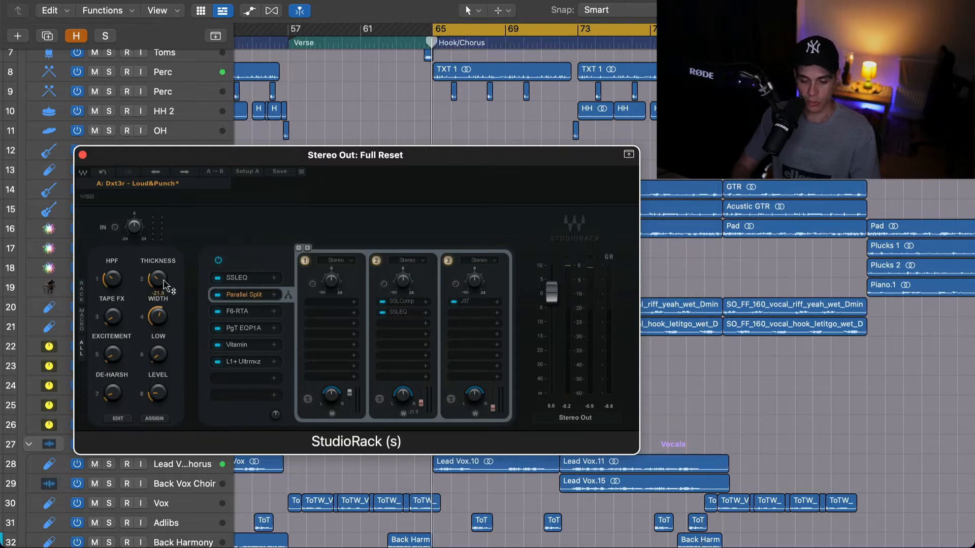
key("space")
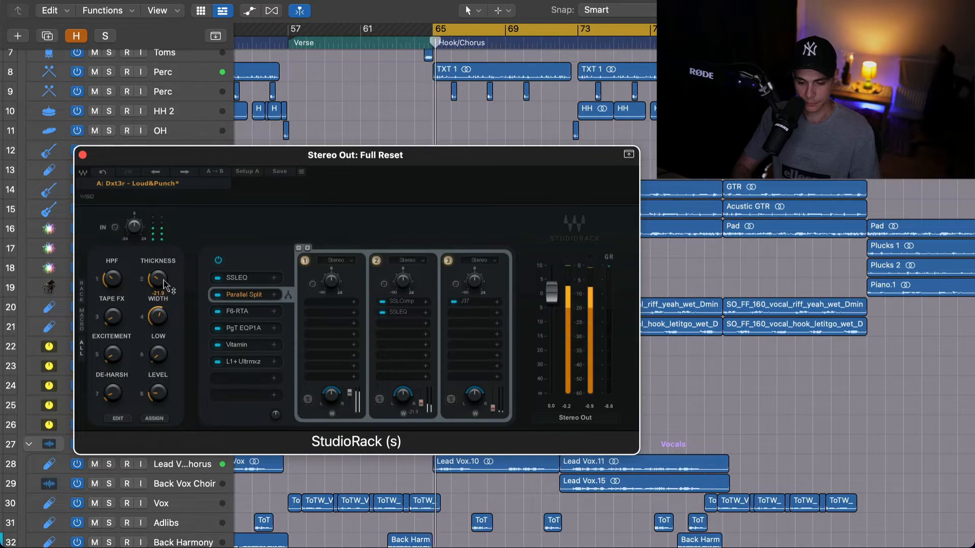
left_click_drag(161, 281, 159, 316)
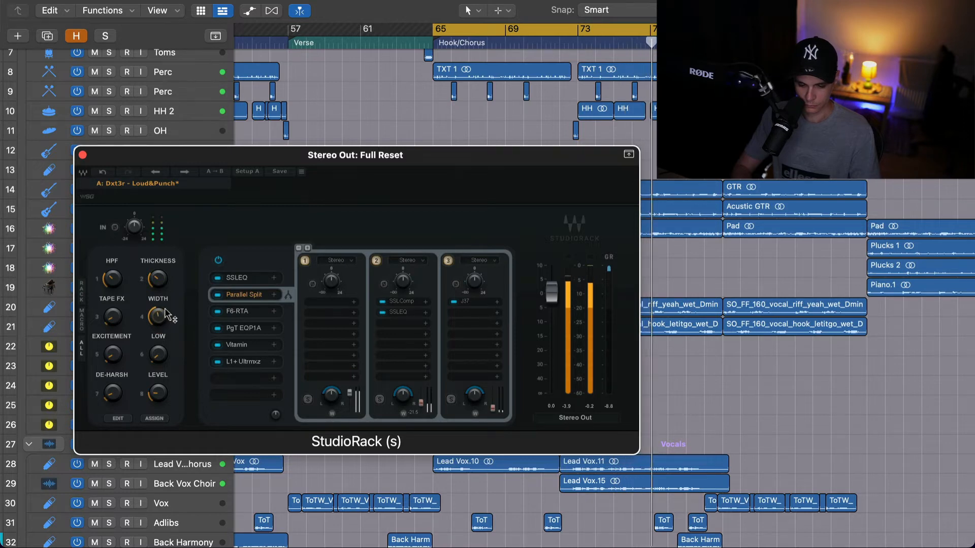
key("space")
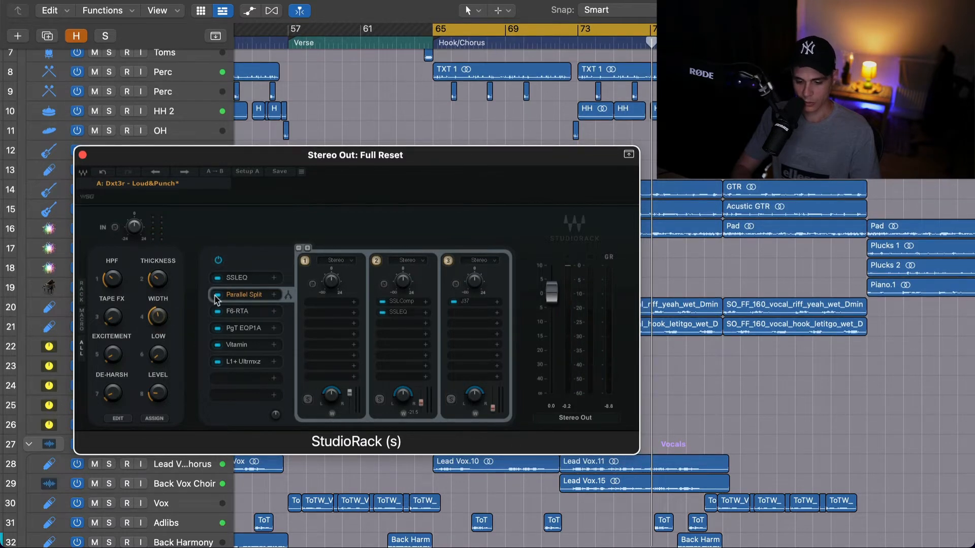
key("space")
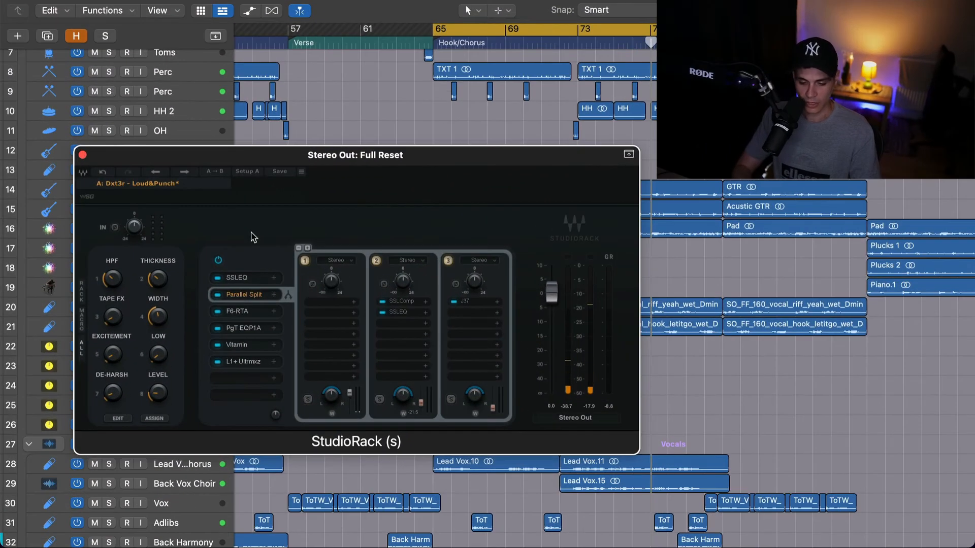
- Insert a MultiBand Split in the empty slot below the L1+ Ultramaximizer and set its crossover to 100 Hz
left_click(274, 380)
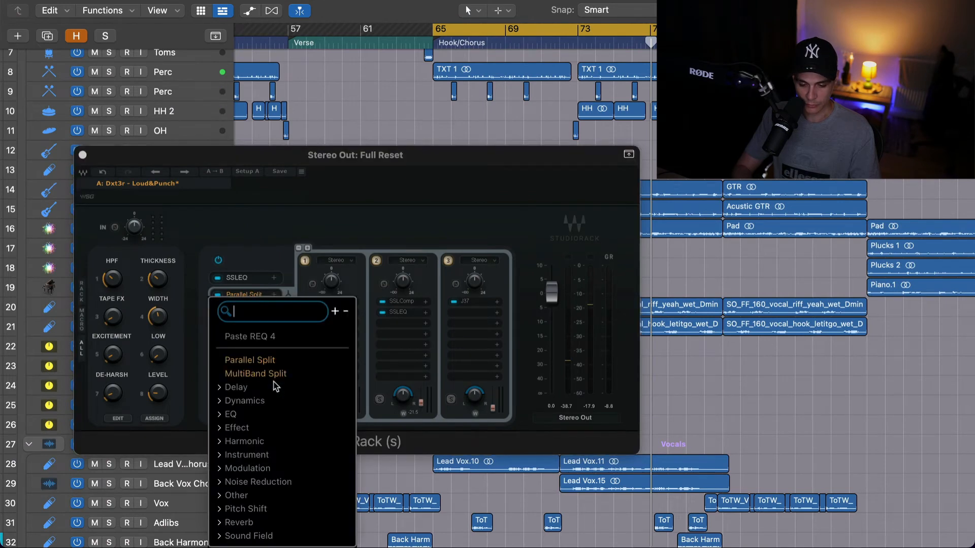
left_click(267, 374)
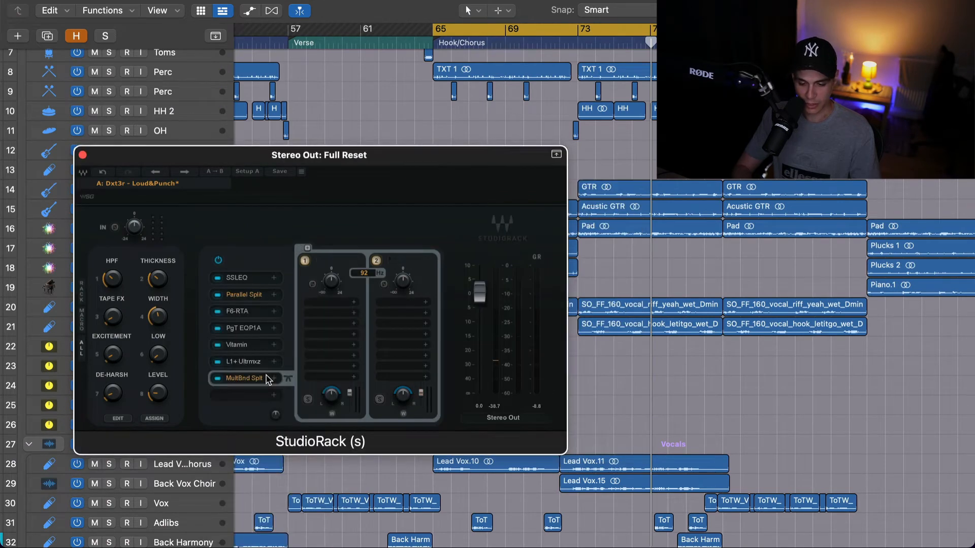
double_click(367, 274)
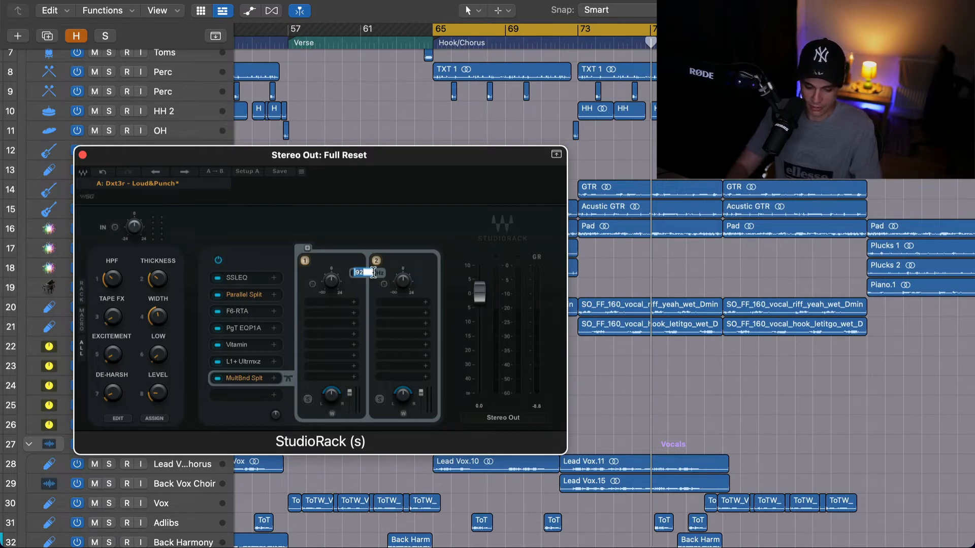
type("100")
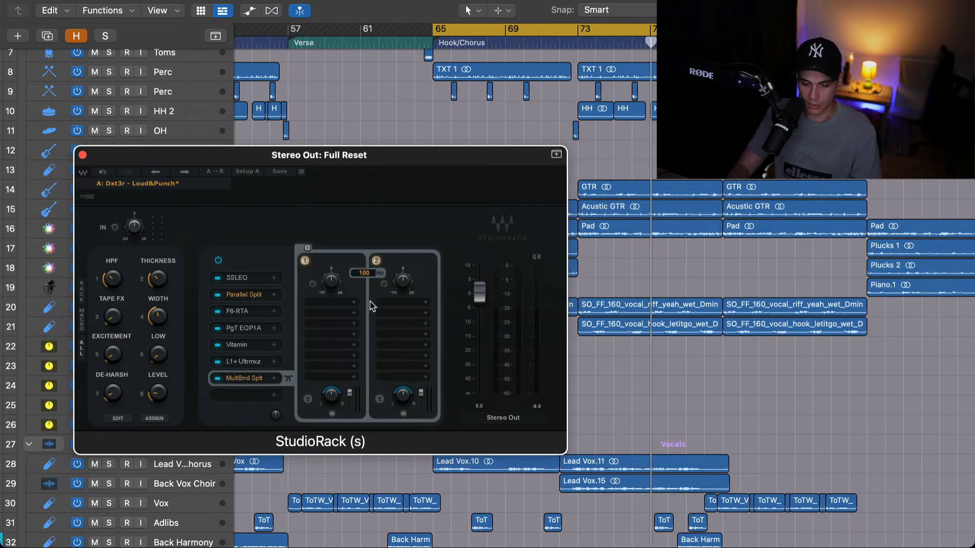
- Add a third band to the MultiBand Split and set its upper crossover to 2000 Hz
left_click(307, 249)
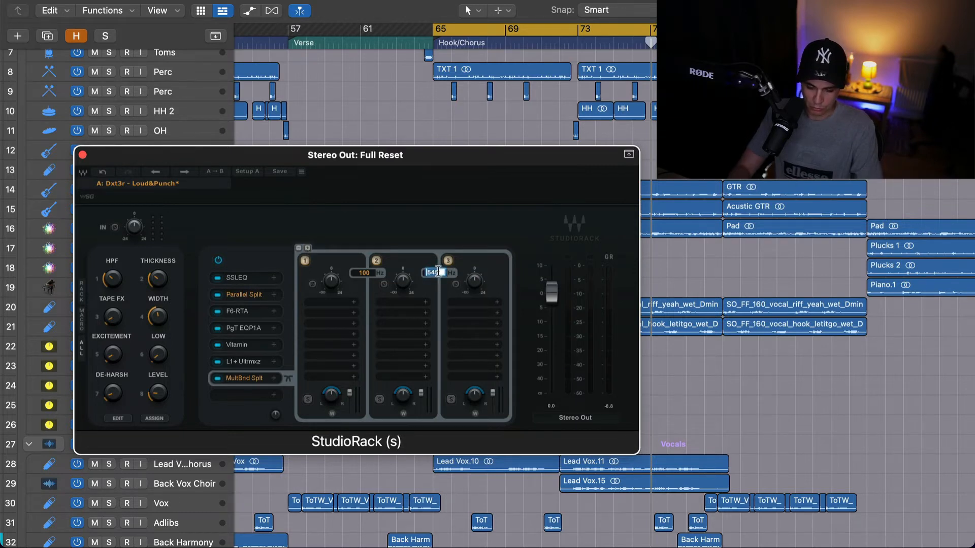
type("2")
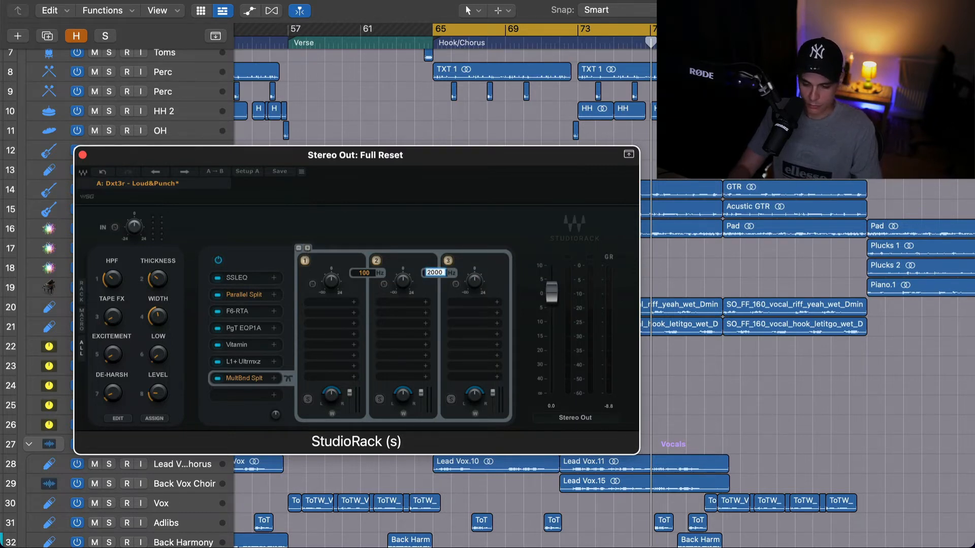
type("000")
key("Return")
- Search the plug-in list for "imag" and insert the S1 Imager on band 3 of the MultiBand Split
left_click(421, 306)
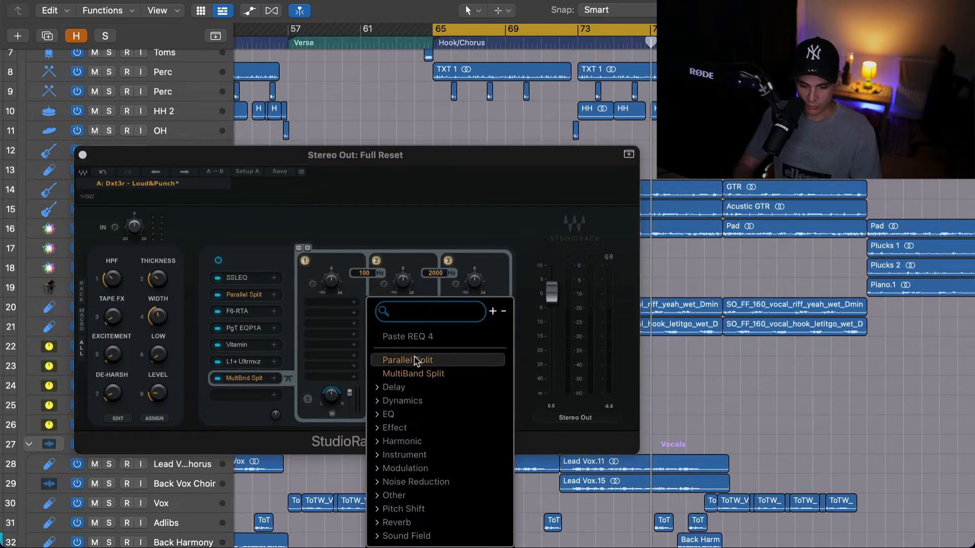
left_click(401, 233)
left_click(499, 303)
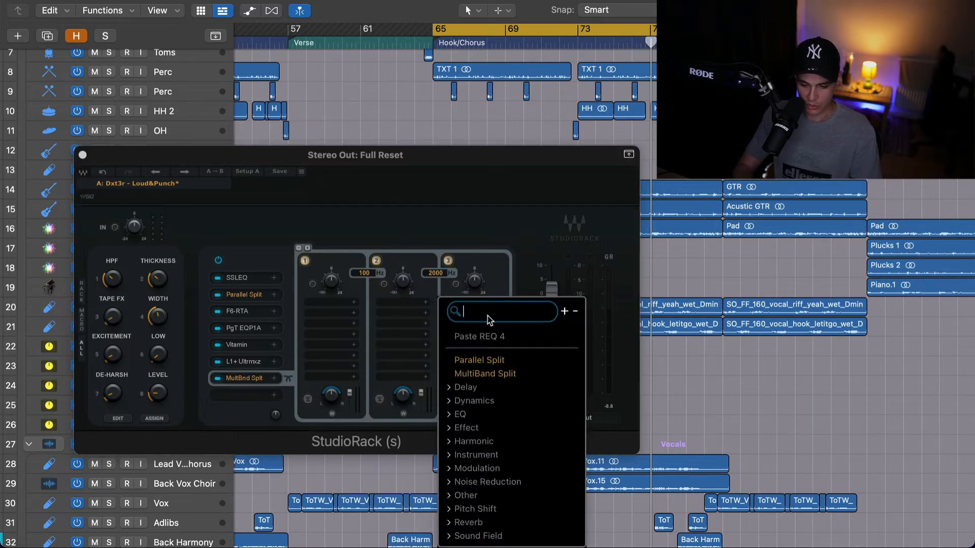
type("o")
key("BackSpace")
type("imag")
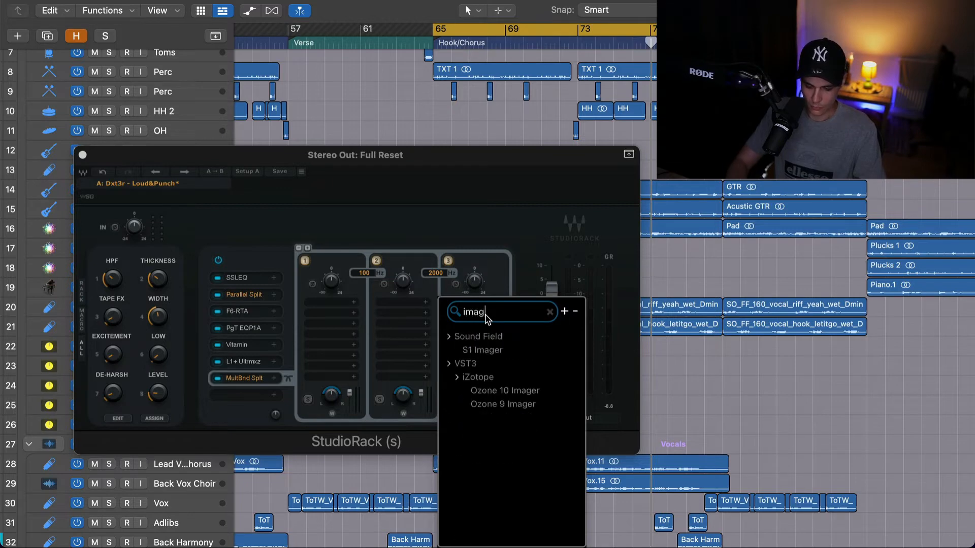
left_click(478, 350)
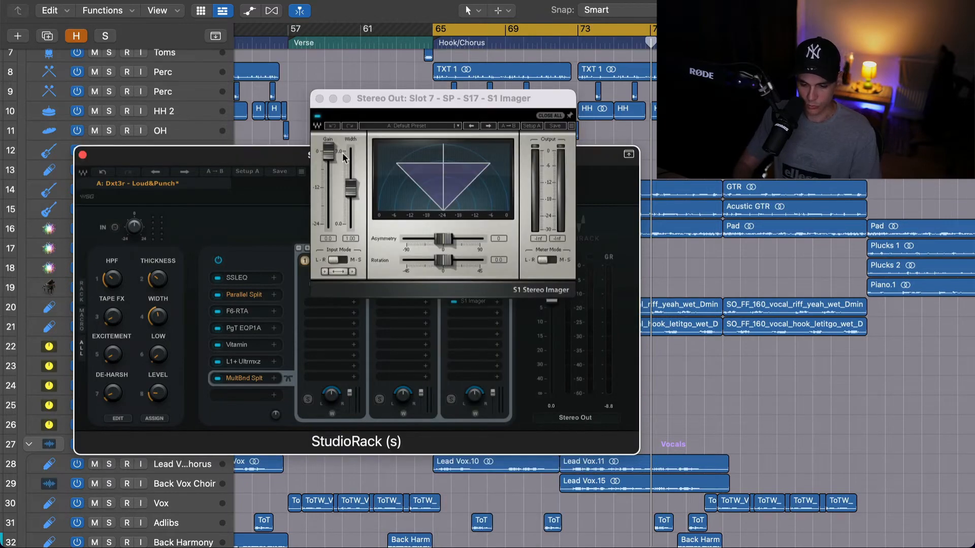
- Widen band 3 by raising the S1 Imager's width to about 2.06, and close the plug-in
left_click(319, 99)
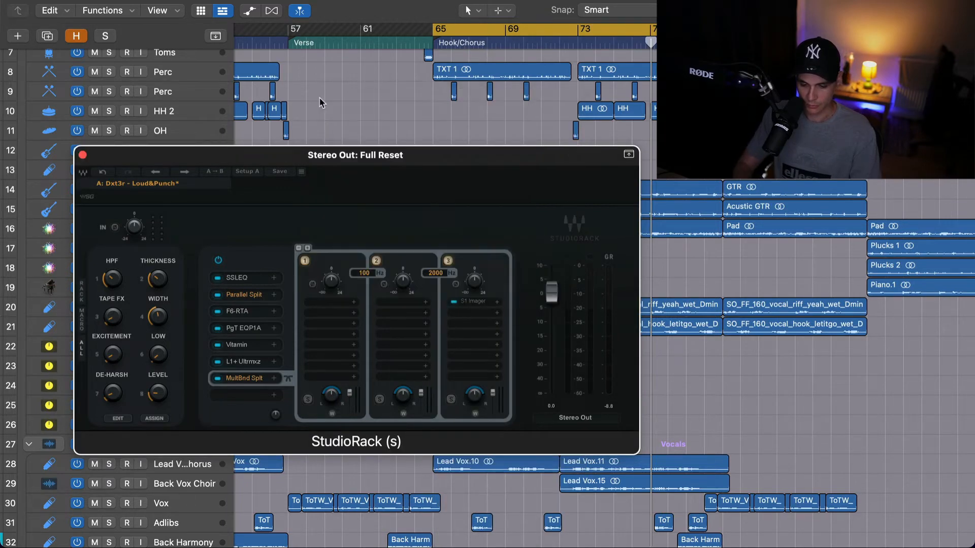
left_click(475, 302)
left_click_drag(350, 189, 354, 162)
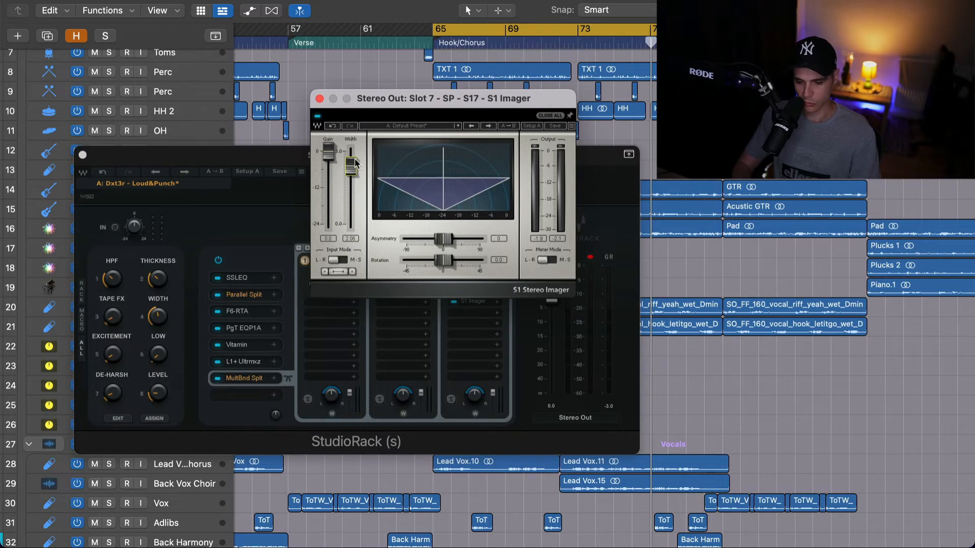
left_click(319, 99)
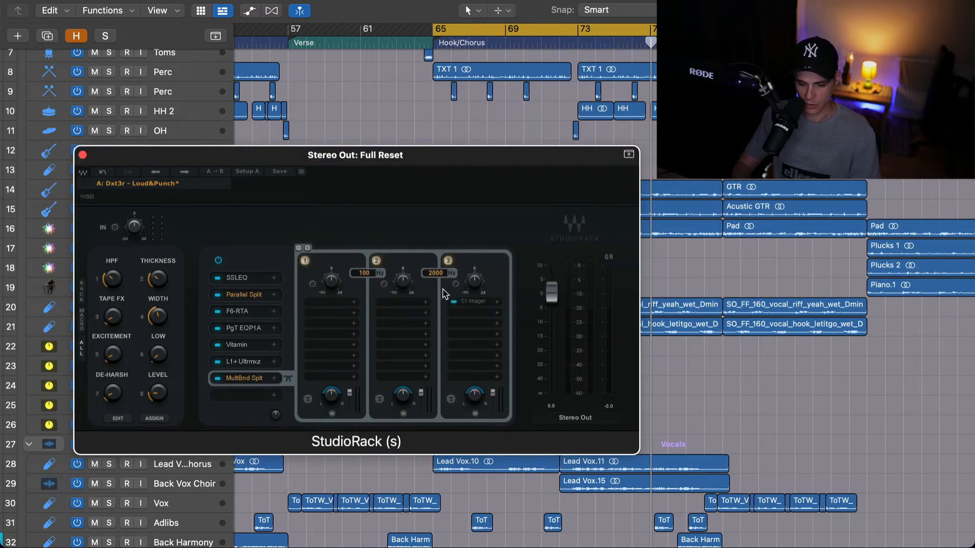
- Move the MultiBand Split above the L1+ Ultramaximizer and raise its upper crossover to about 10037 Hz during playback
key("space")
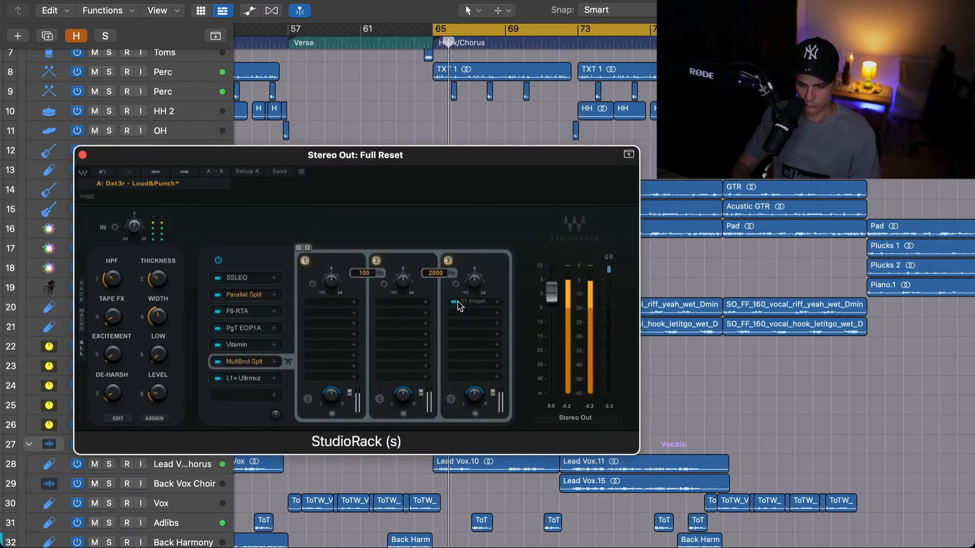
left_click_drag(436, 274, 436, 224)
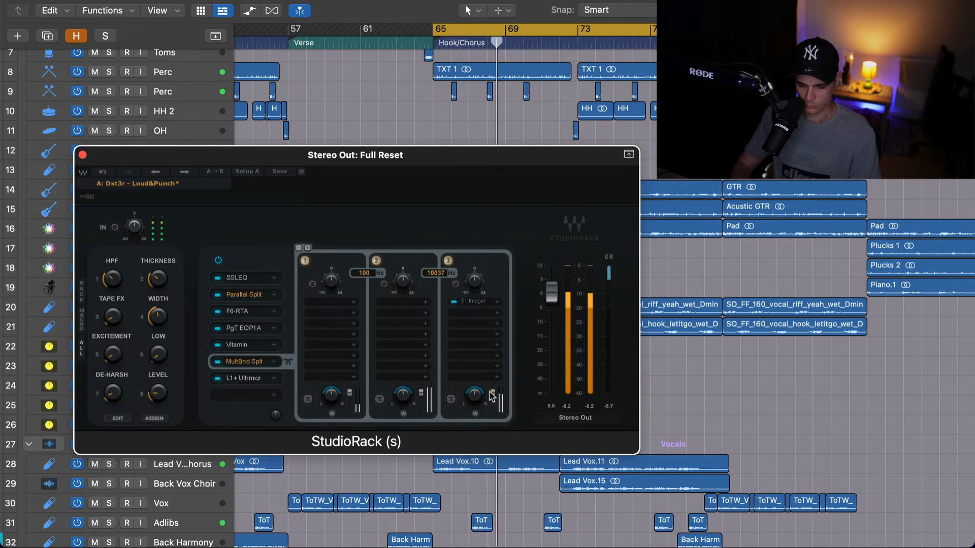
- Compare the playing song with band 3 and its S1 Imager each switched off and on, and stop playback
left_click(449, 261)
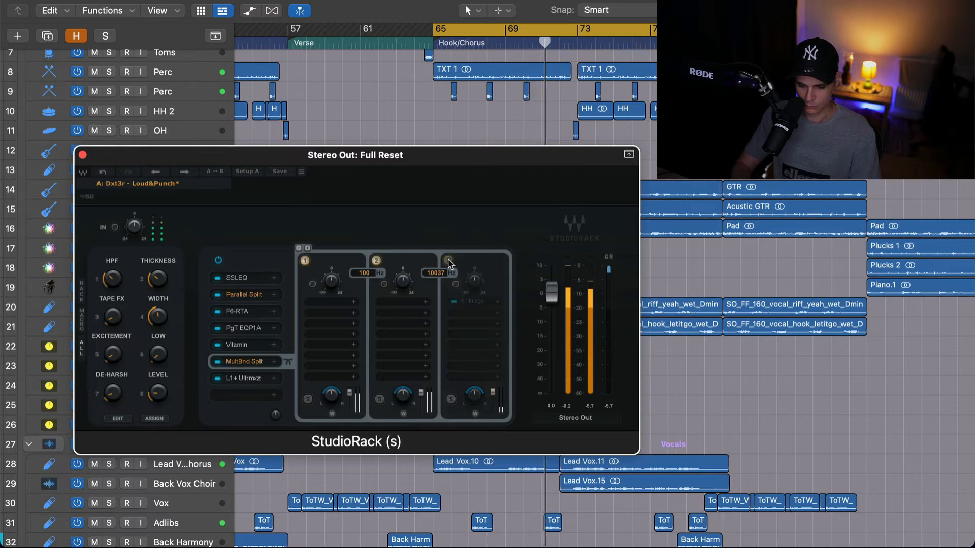
left_click(449, 261)
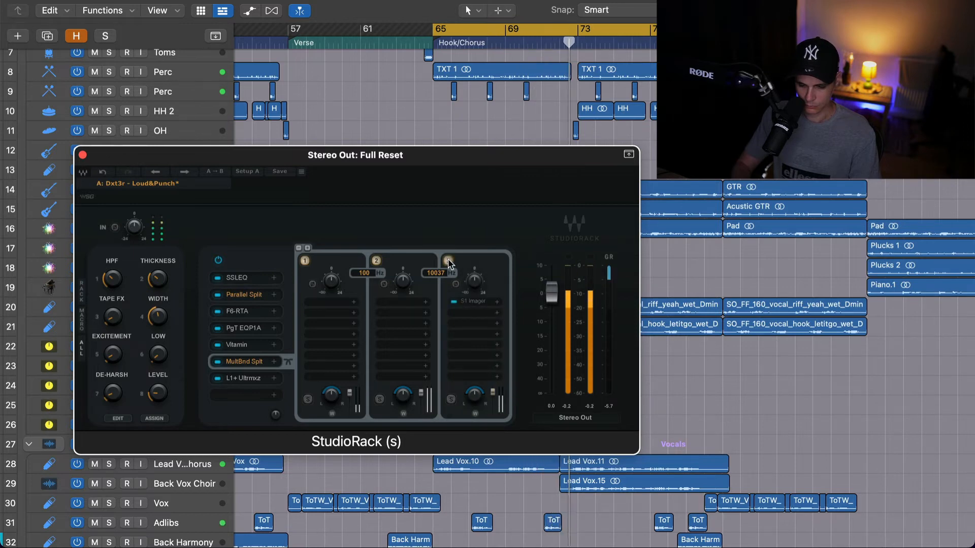
left_click(455, 304)
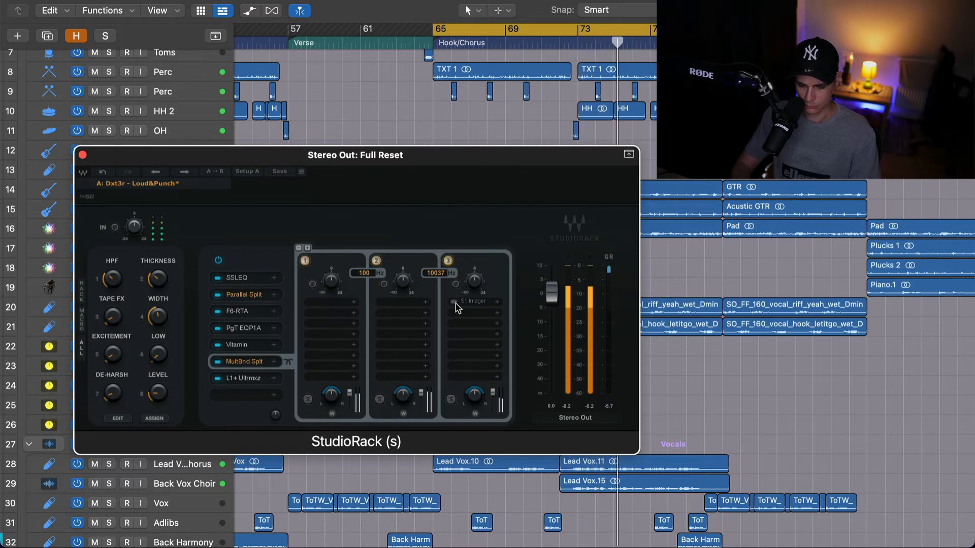
left_click(454, 303)
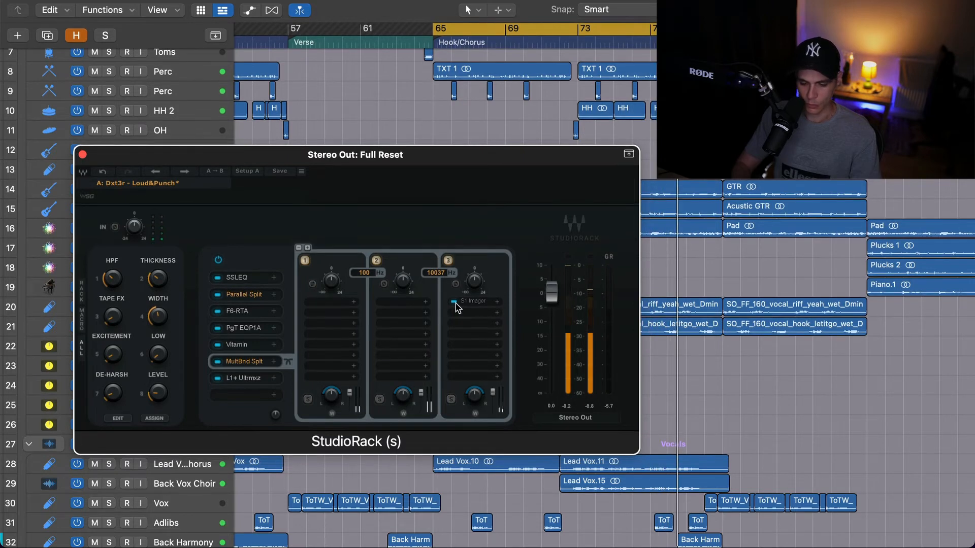
key("space")
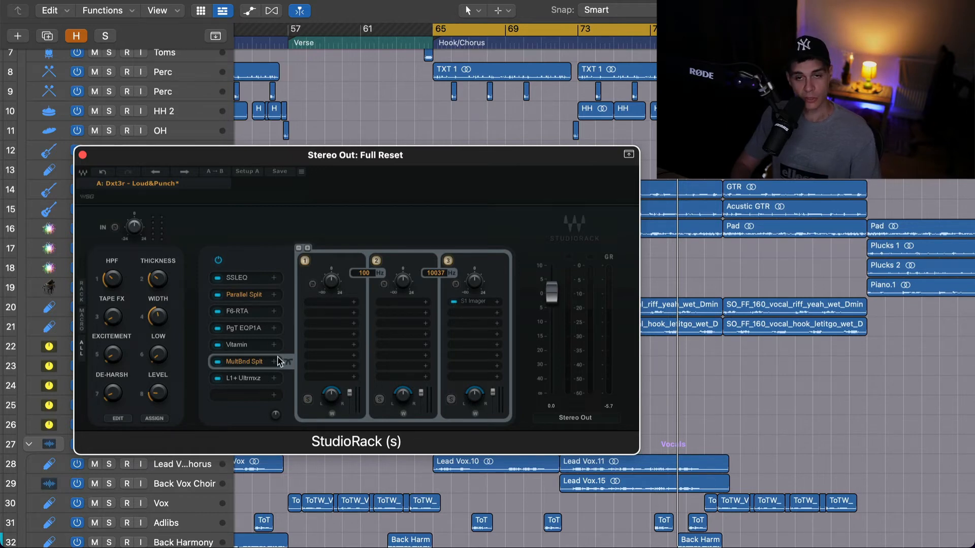
- Insert the VST3 plug-in Ozone 10 Maximizer in the empty rack slot and bypass the L1+ Ultramaximizer
left_click(274, 395)
scroll(276, 427, "down", 3)
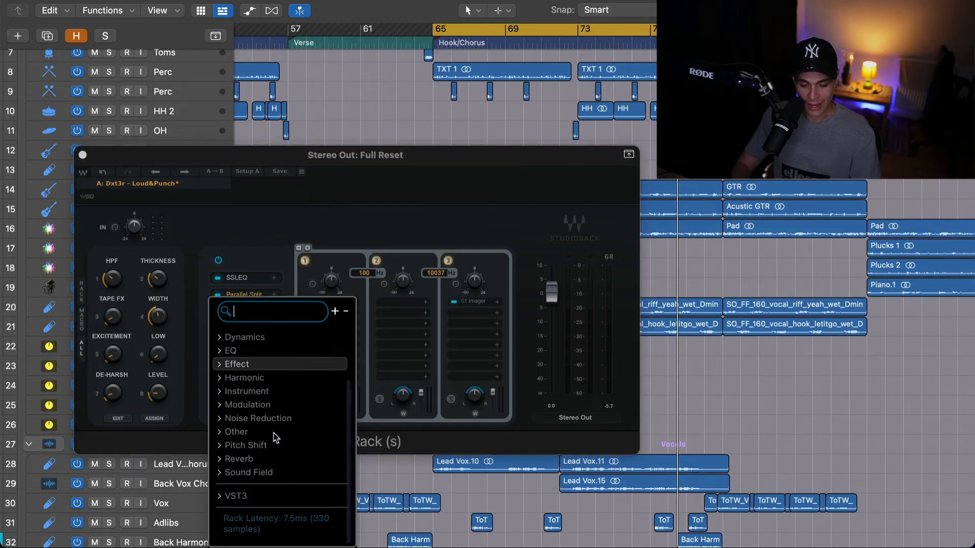
left_click(234, 505)
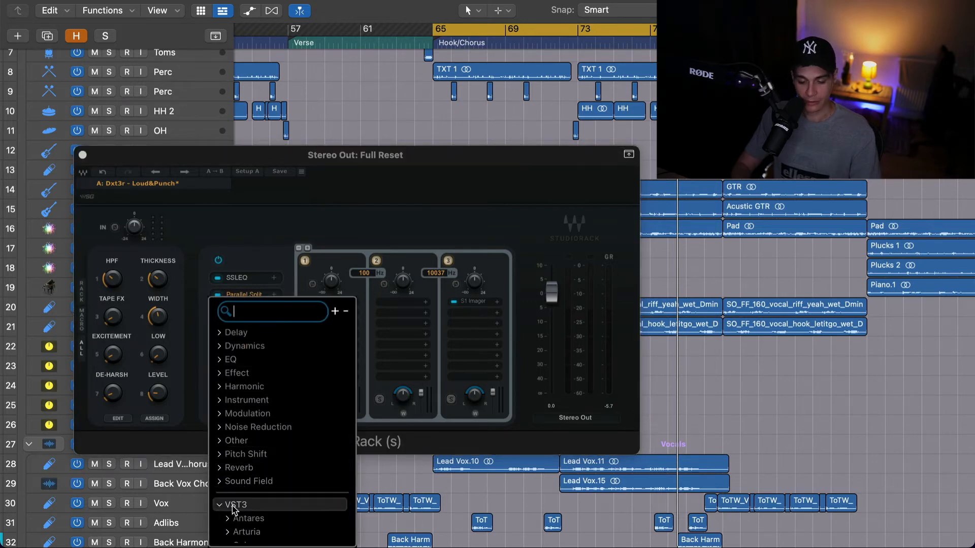
scroll(242, 510, "down", 5)
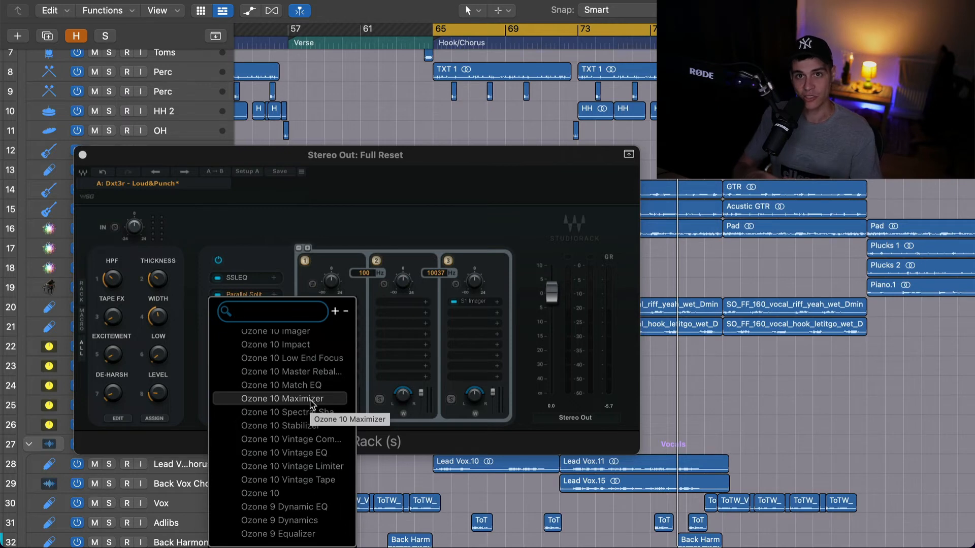
left_click(311, 401)
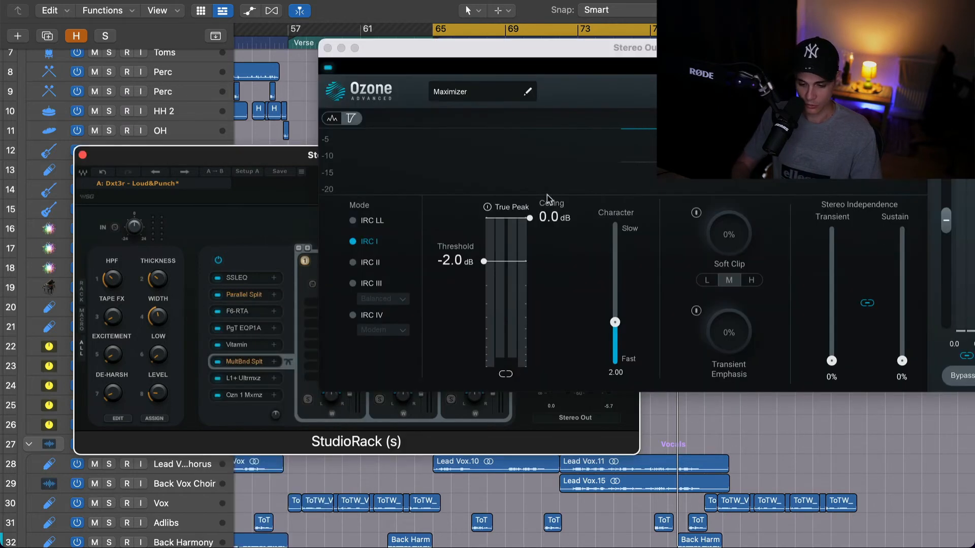
left_click(218, 379)
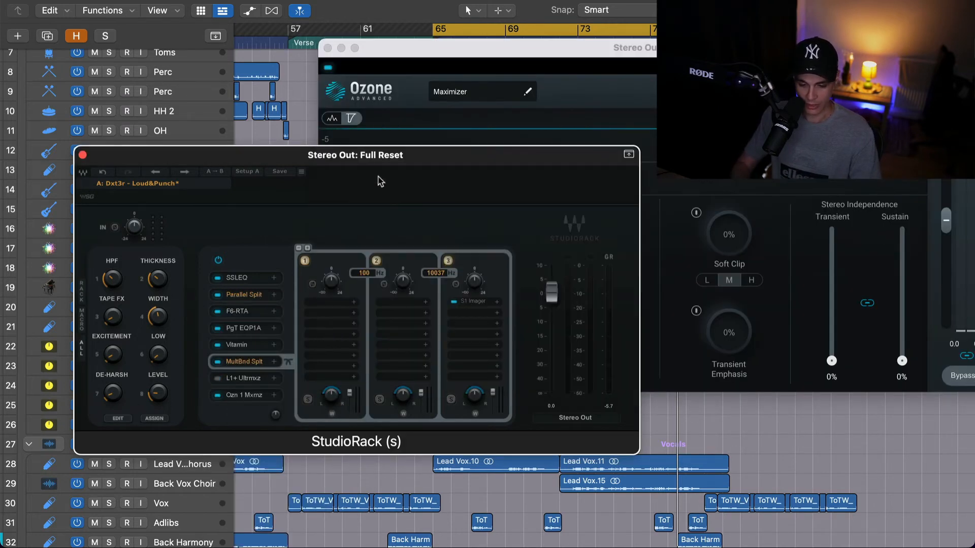
- Enable True Peak in the Ozone 10 Maximizer and set its mode to IRC IV
left_click_drag(519, 62, 305, 57)
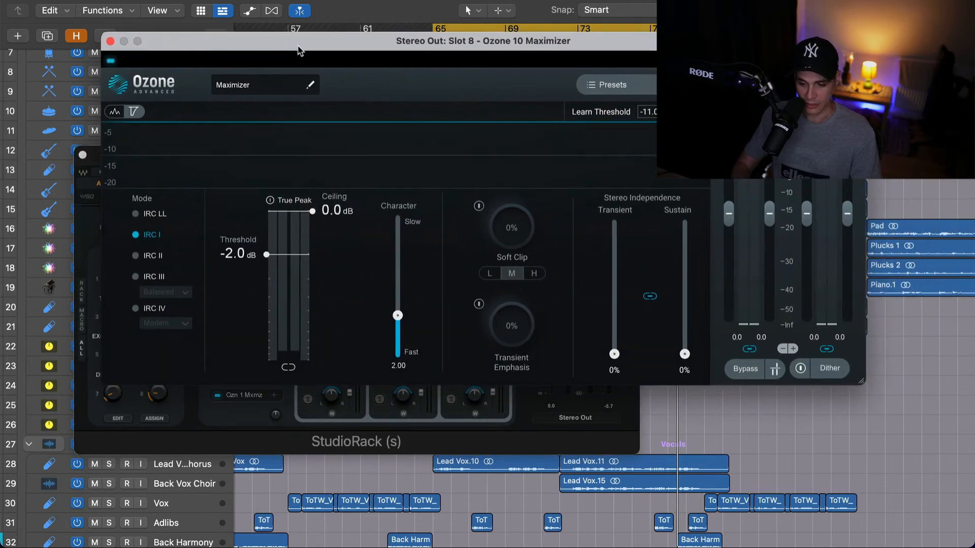
left_click(270, 203)
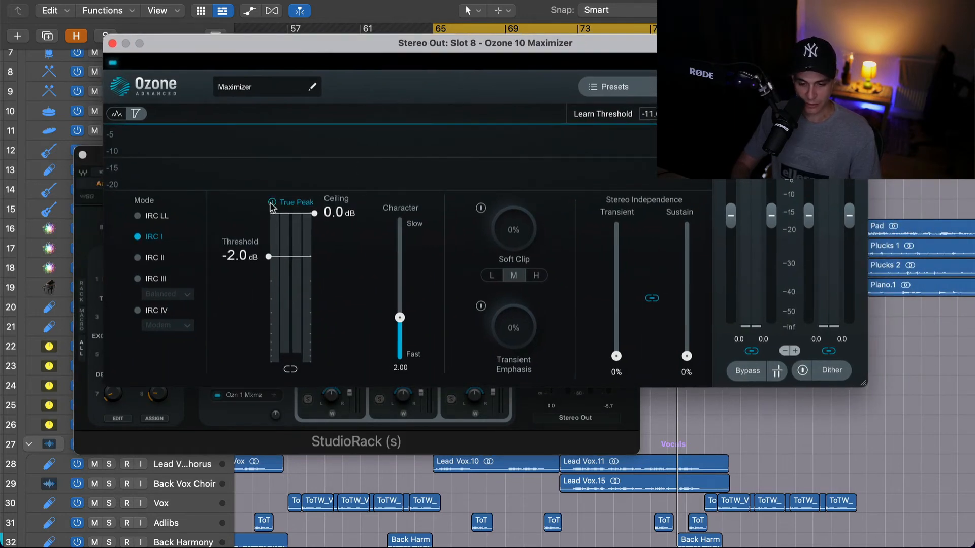
left_click(154, 312)
- During playback, set the Maximizer's threshold to -8.3 dB, ceiling to -0.3 dB and enabled Soft Clip to 20%, and close the plug-in
key("space")
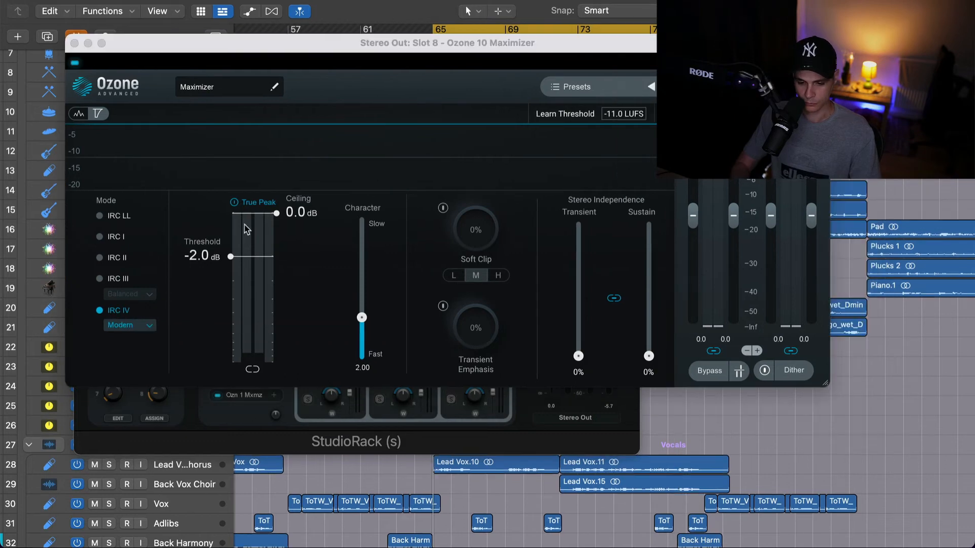
left_click_drag(231, 258, 232, 318)
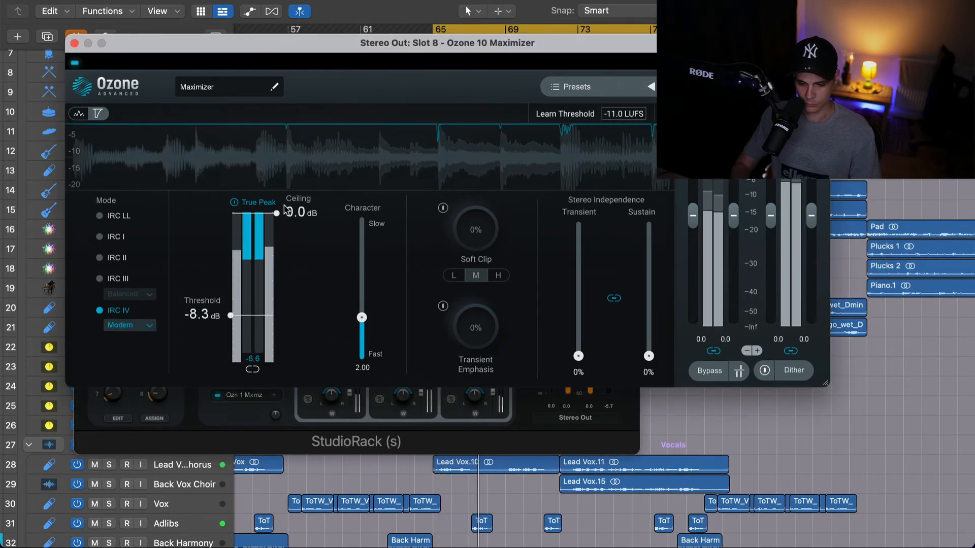
left_click_drag(280, 215, 279, 224)
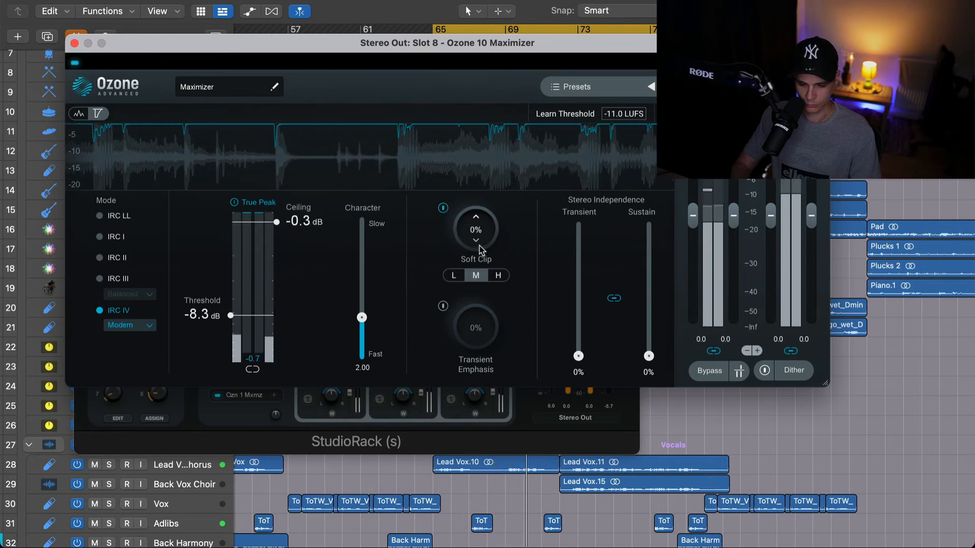
left_click_drag(476, 229, 492, 218)
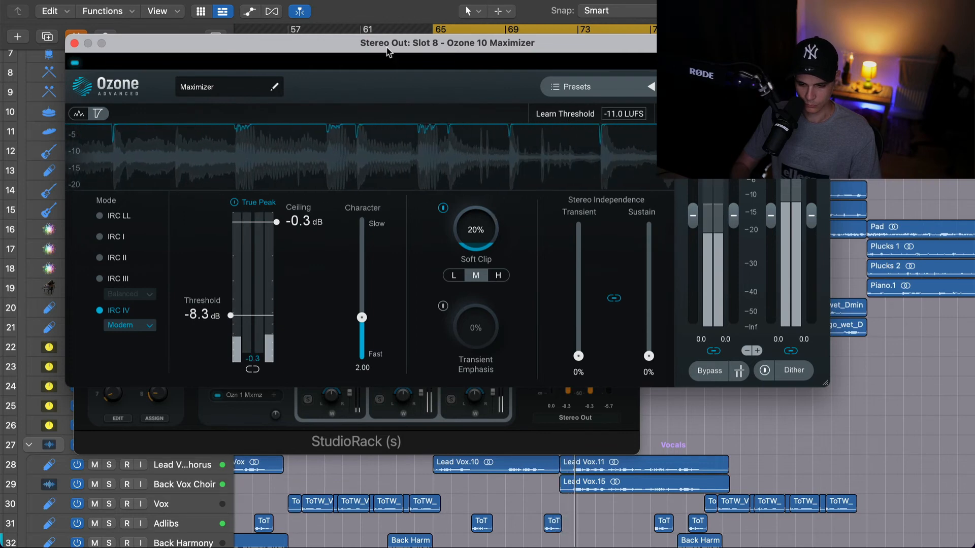
left_click_drag(389, 52, 387, 59)
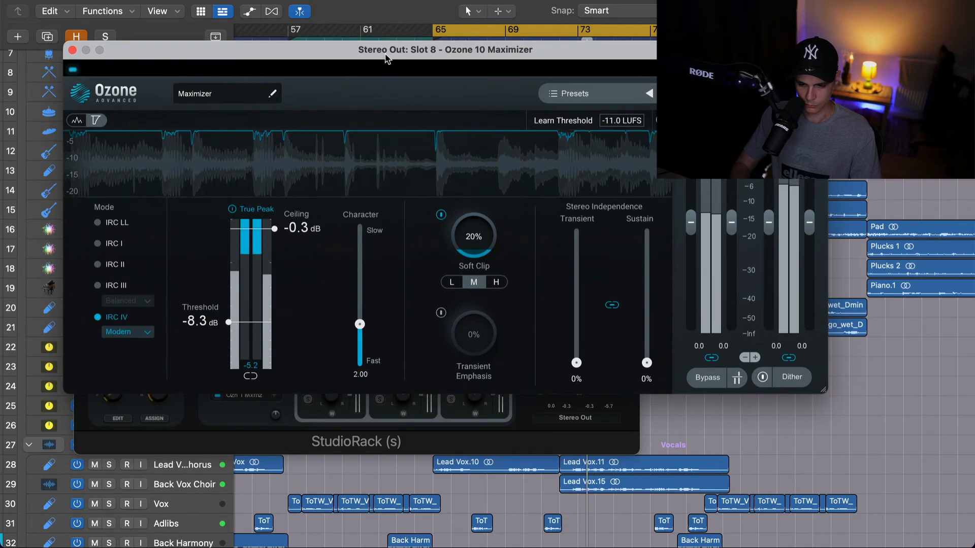
left_click(73, 50)
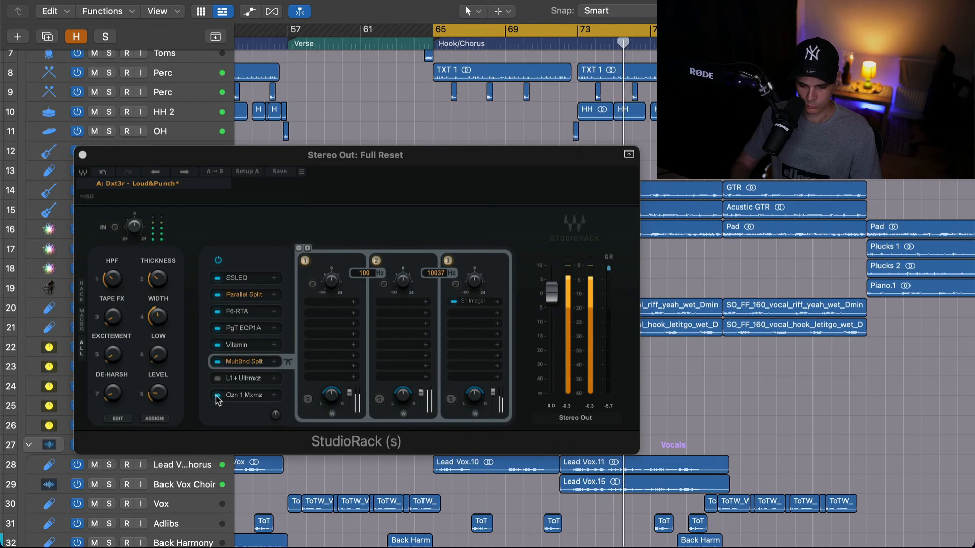
- Compare the L1+ Ultramaximizer against the Ozone 10 Maximizer during playback, leaving only the Ozone active, and stop the song
left_click(217, 395)
left_click(218, 378)
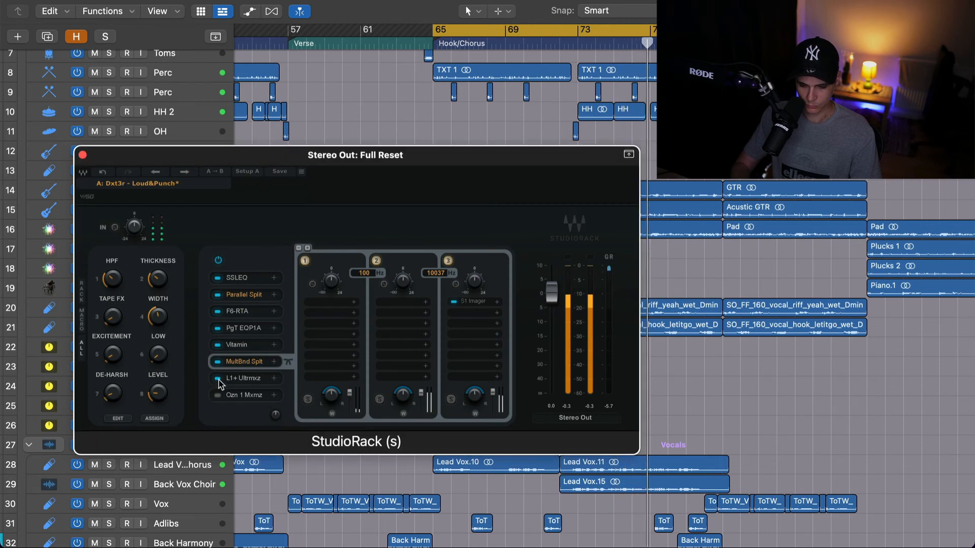
left_click(218, 378)
left_click(218, 395)
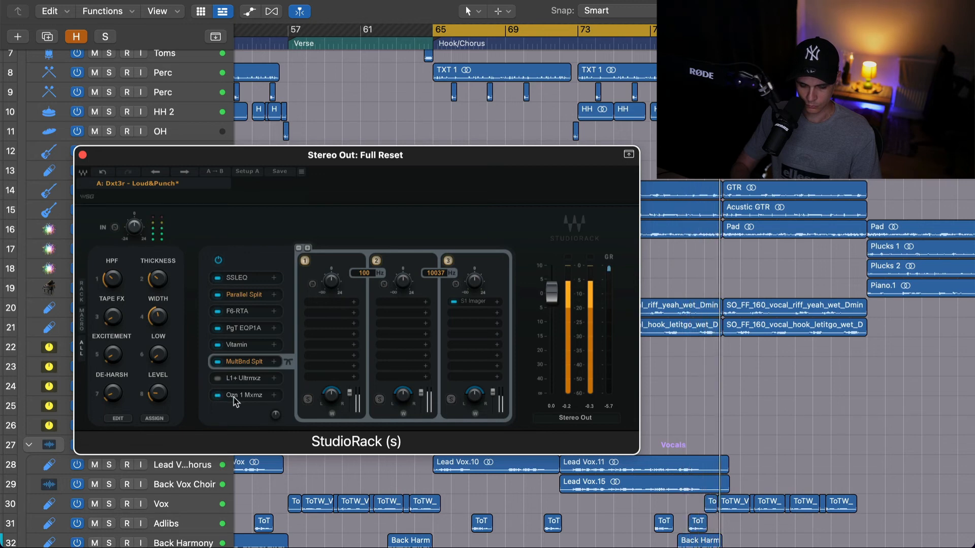
key("space")
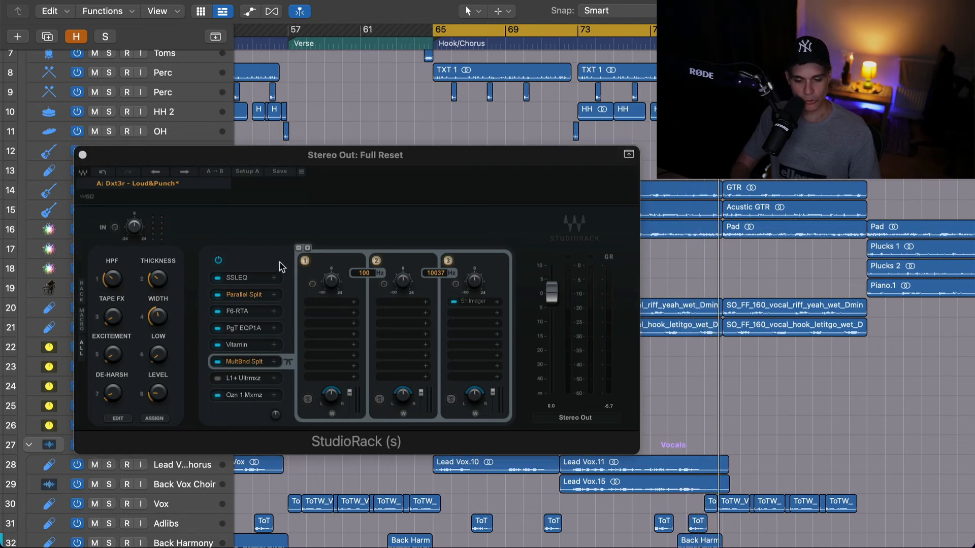